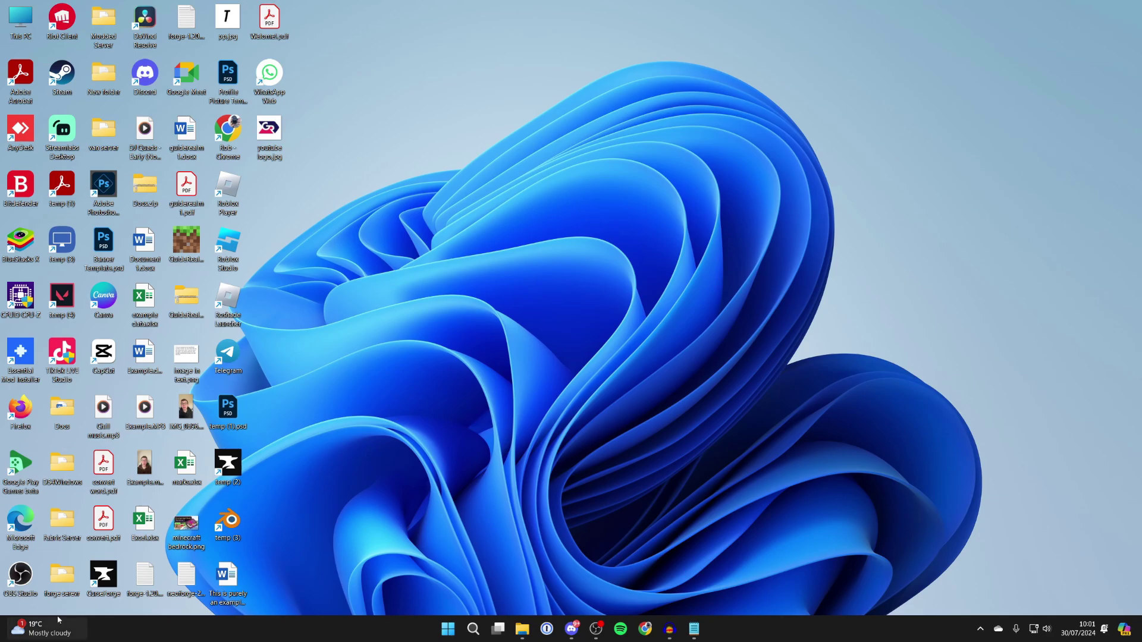
- Launch Excel from Start menu search and browse the computer for a workbook
{"action": "left_click", "coordinate": [472, 628]}
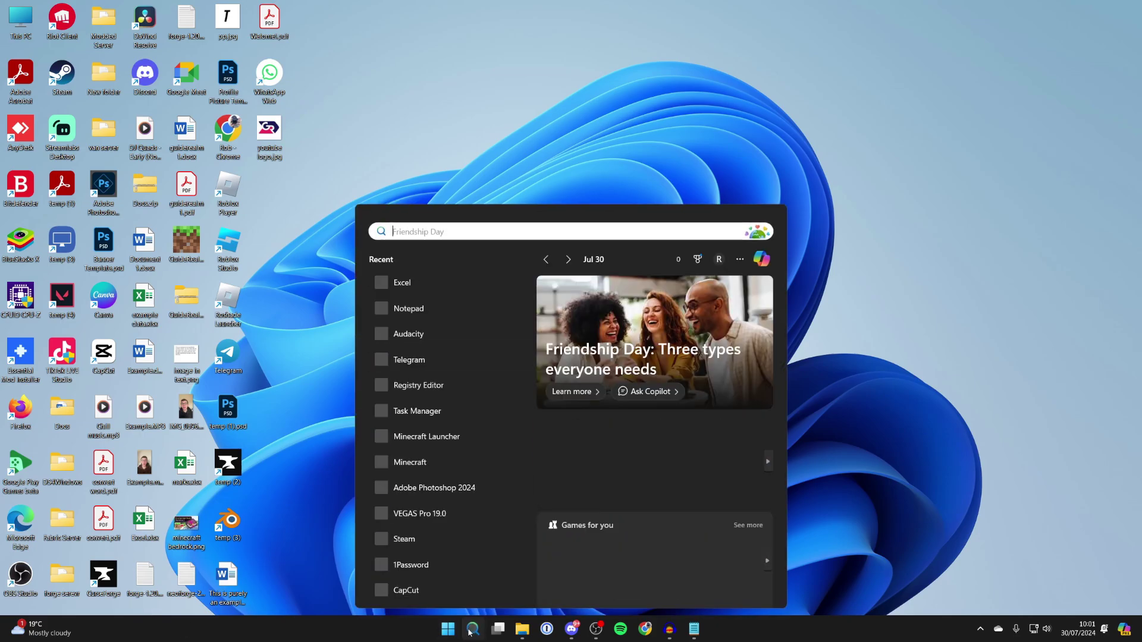
{"action": "type", "text": "exce"}
{"action": "left_click", "coordinate": [474, 319]}
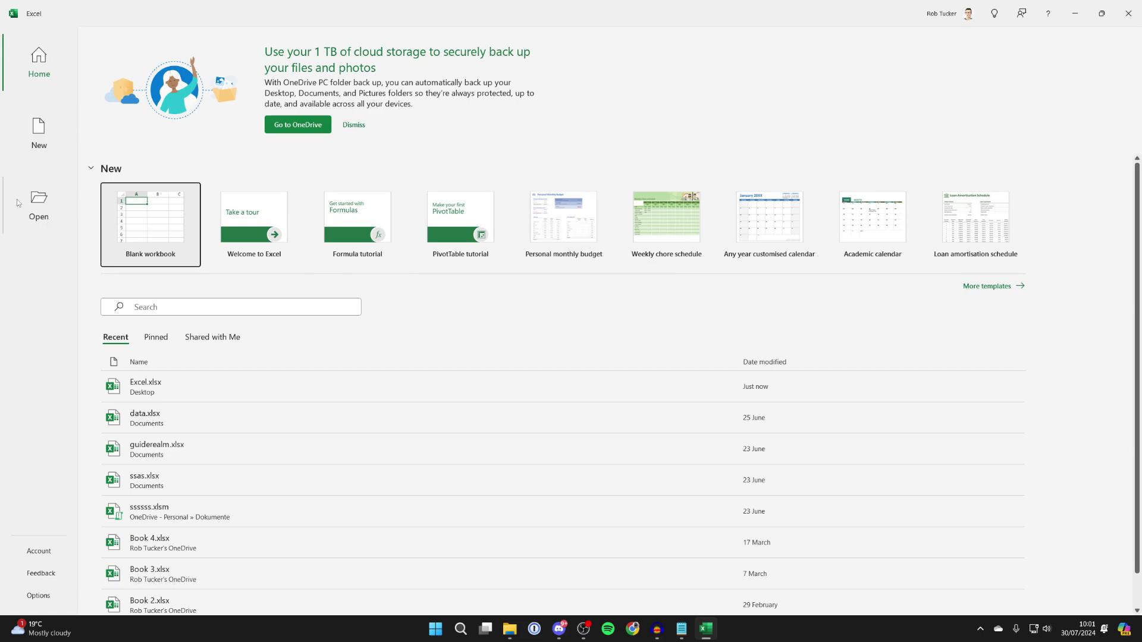
{"action": "left_click", "coordinate": [35, 205]}
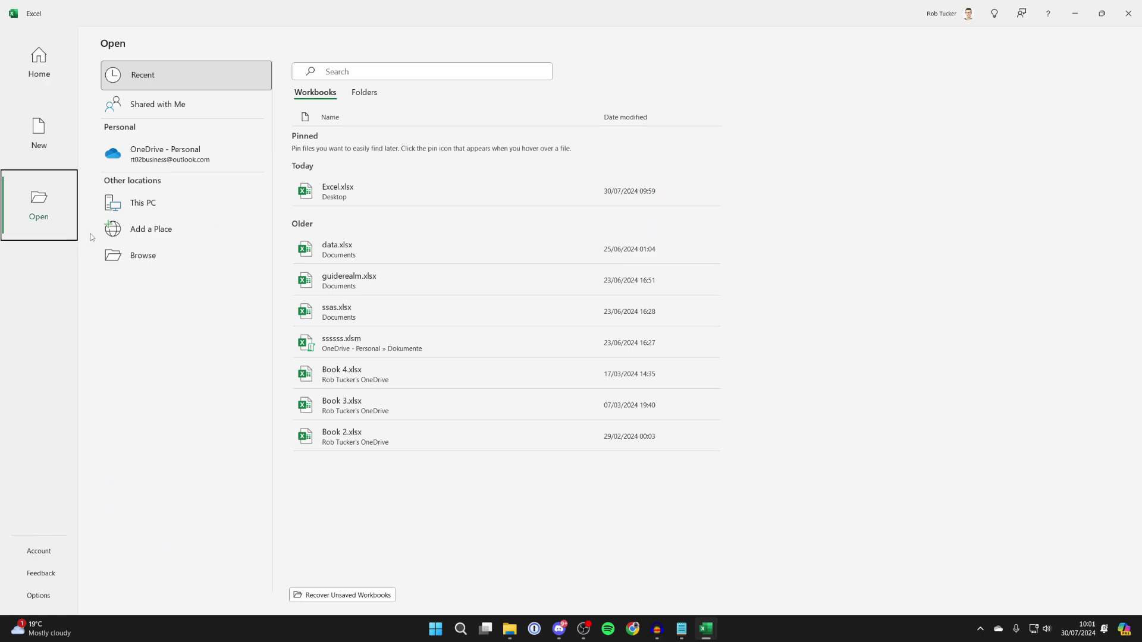
{"action": "left_click", "coordinate": [157, 257]}
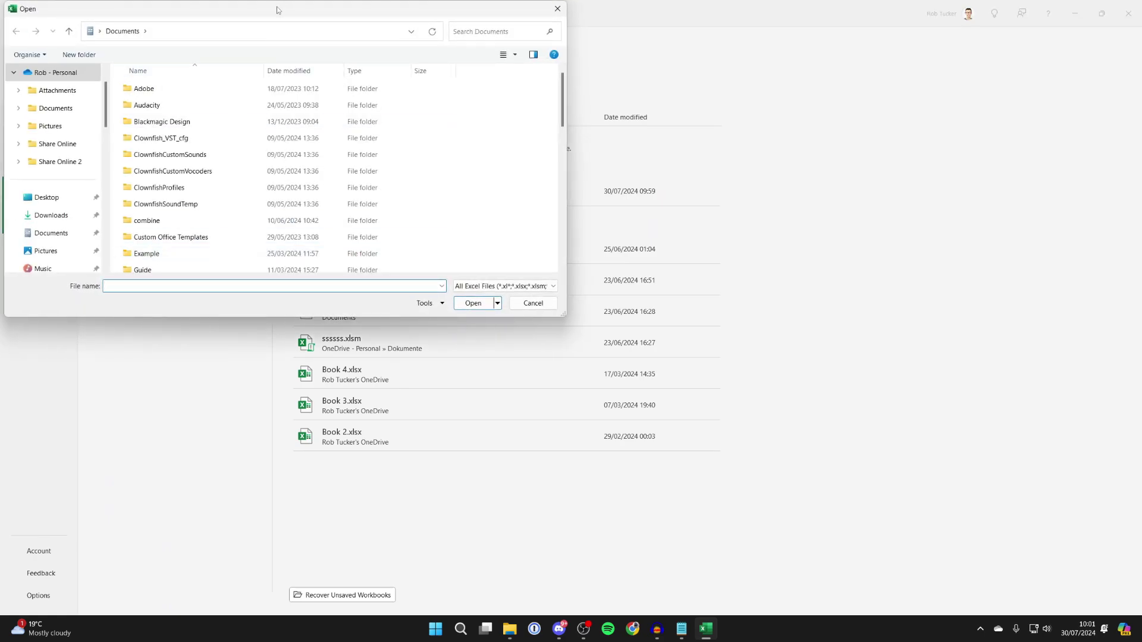
- Select Excel.xlsx in the Desktop folder and list its alternate open options
{"action": "left_click", "coordinate": [68, 198]}
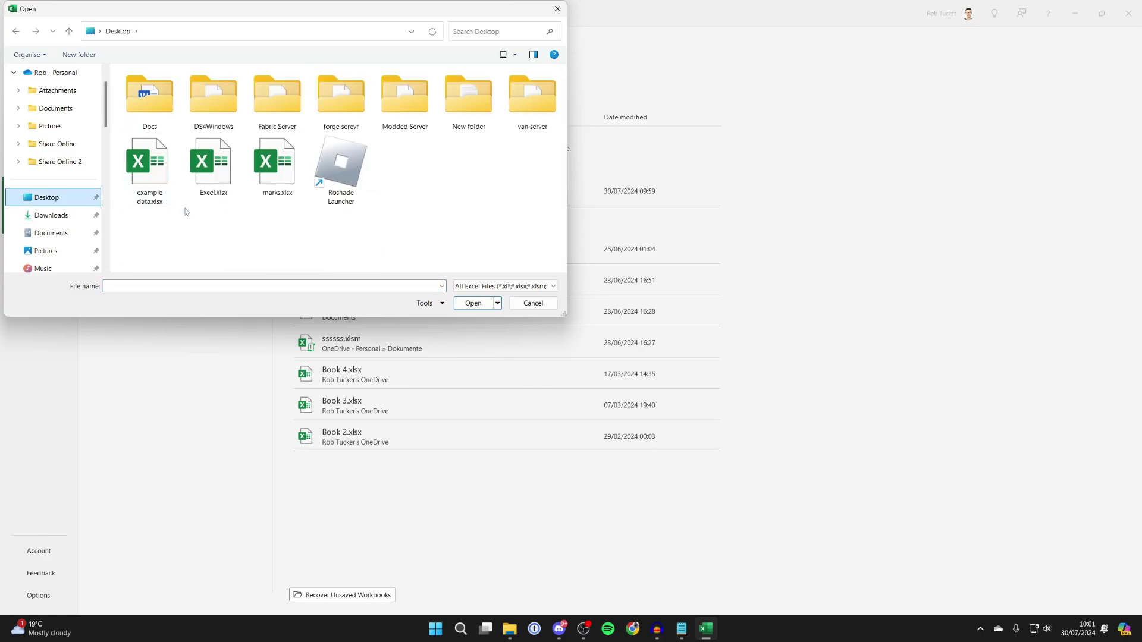
{"action": "left_click", "coordinate": [207, 154]}
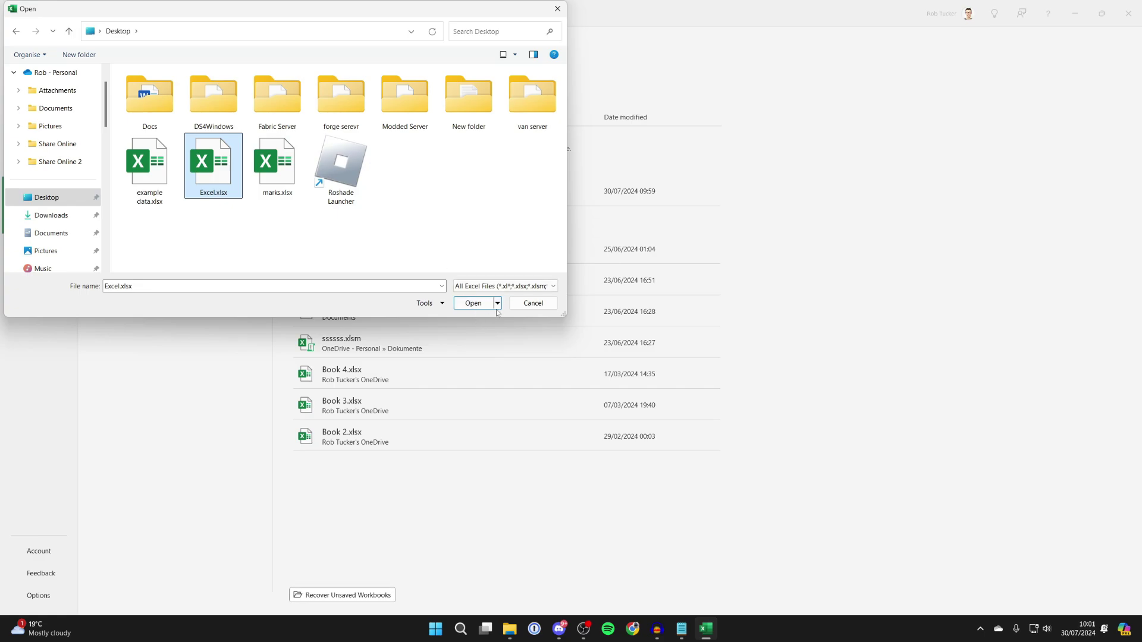
{"action": "left_click", "coordinate": [498, 303]}
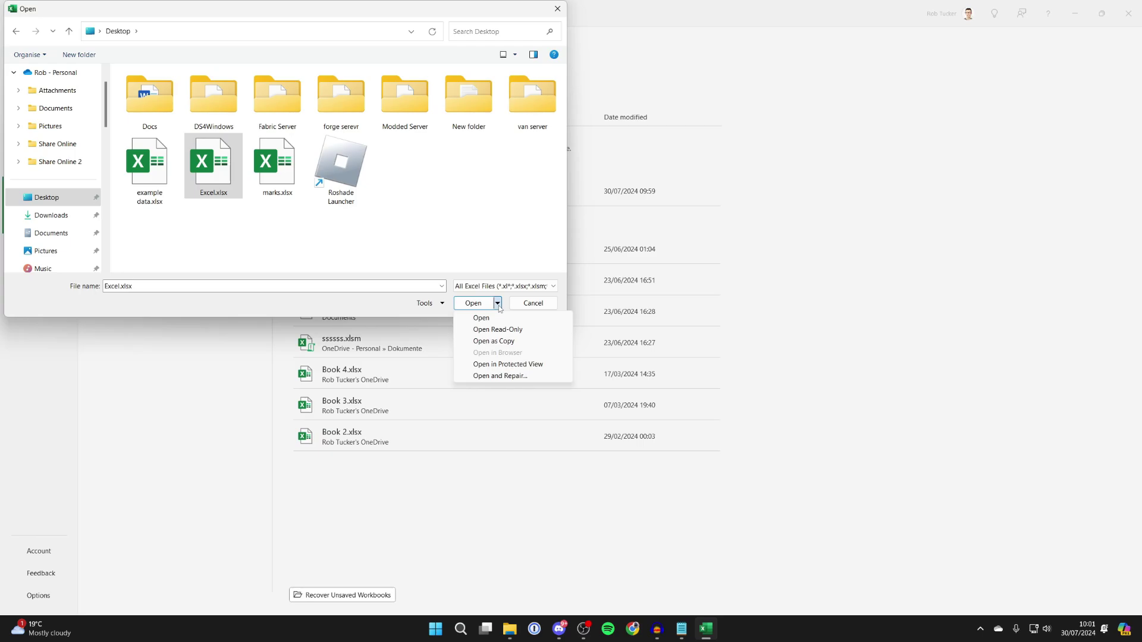
- Open Excel.xlsx using Open and Repair, run Repair, and close the repairs report
{"action": "left_click", "coordinate": [503, 376]}
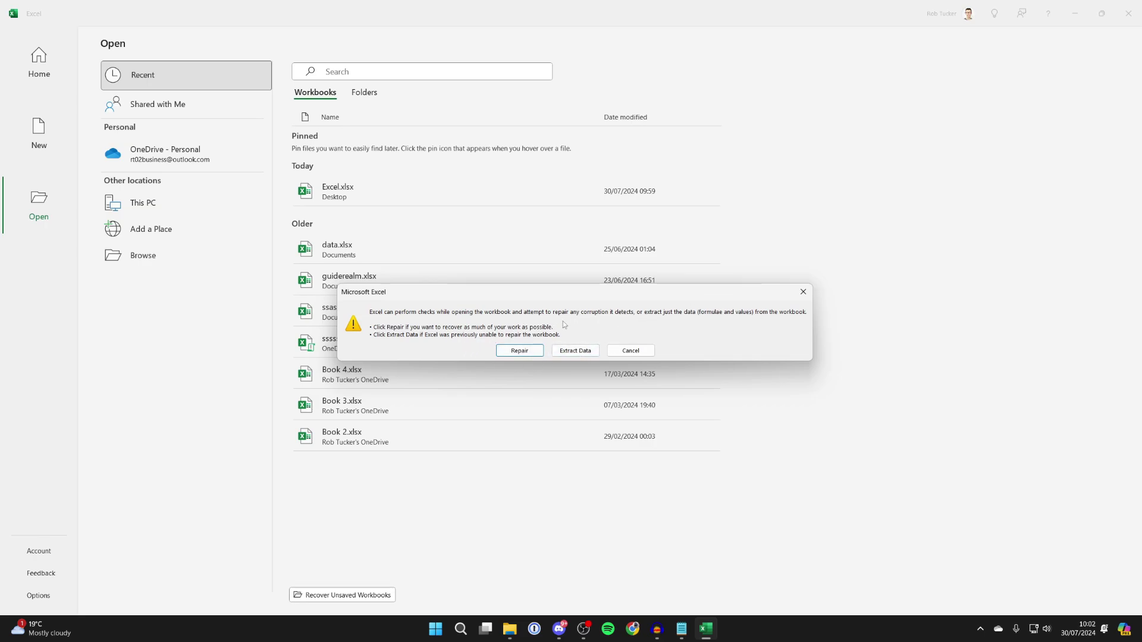
{"action": "left_click", "coordinate": [520, 351]}
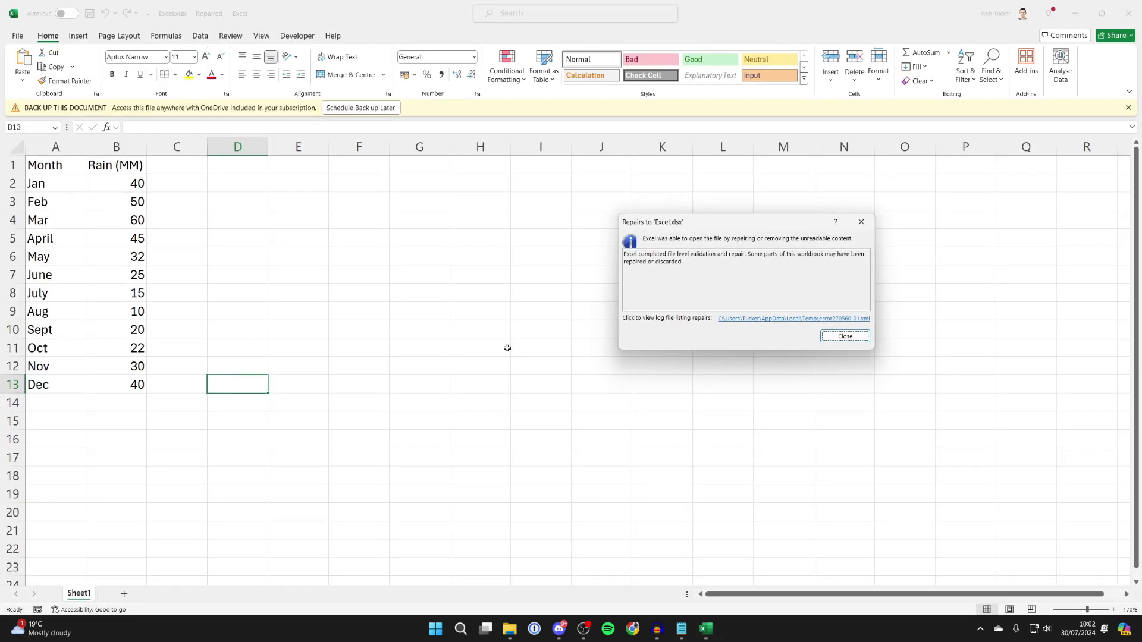
{"action": "left_click", "coordinate": [845, 337]}
{"action": "left_click", "coordinate": [256, 404]}
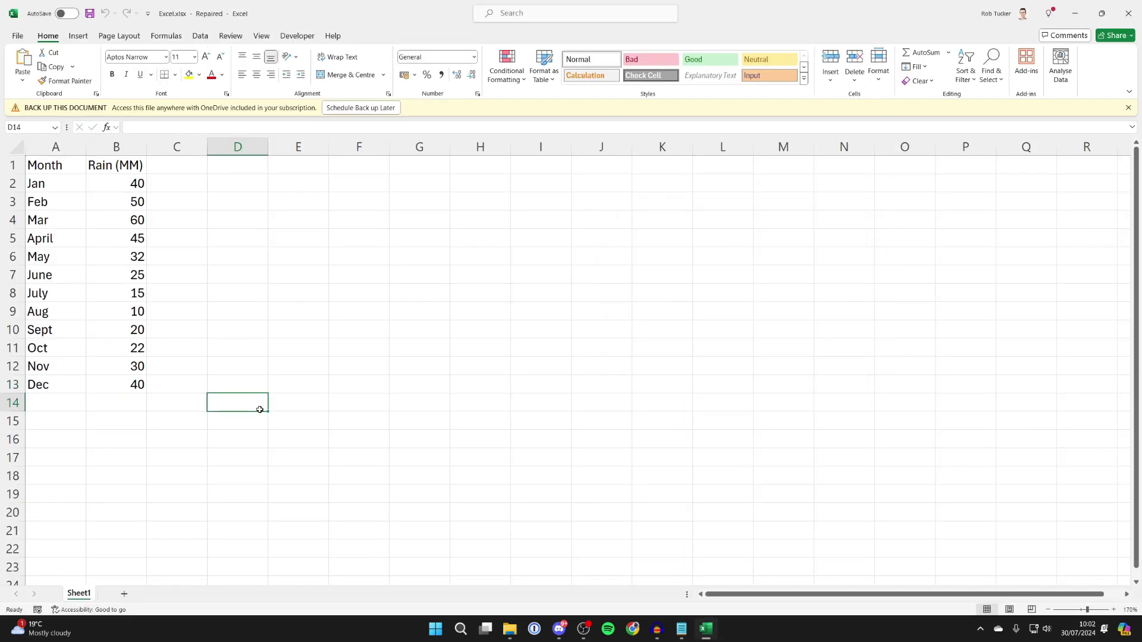